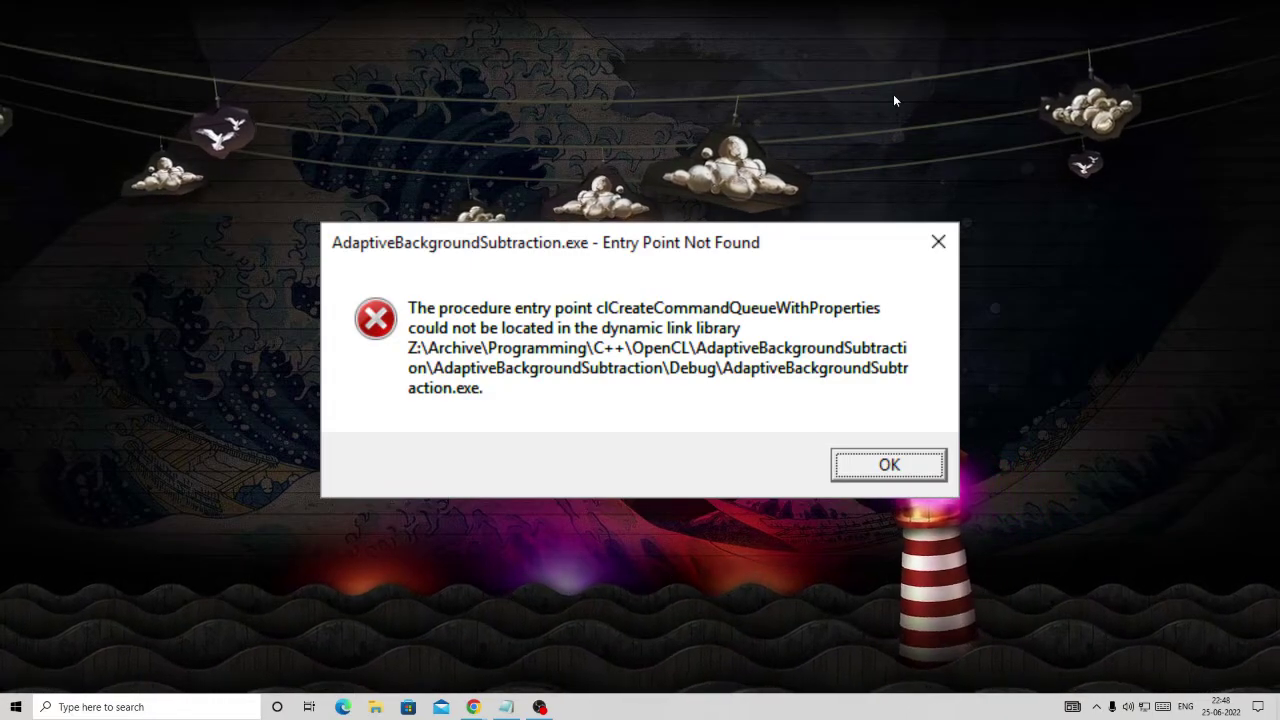
Dismiss the Entry Point Not Found error and open Command Prompt as administrator.
key(Return)
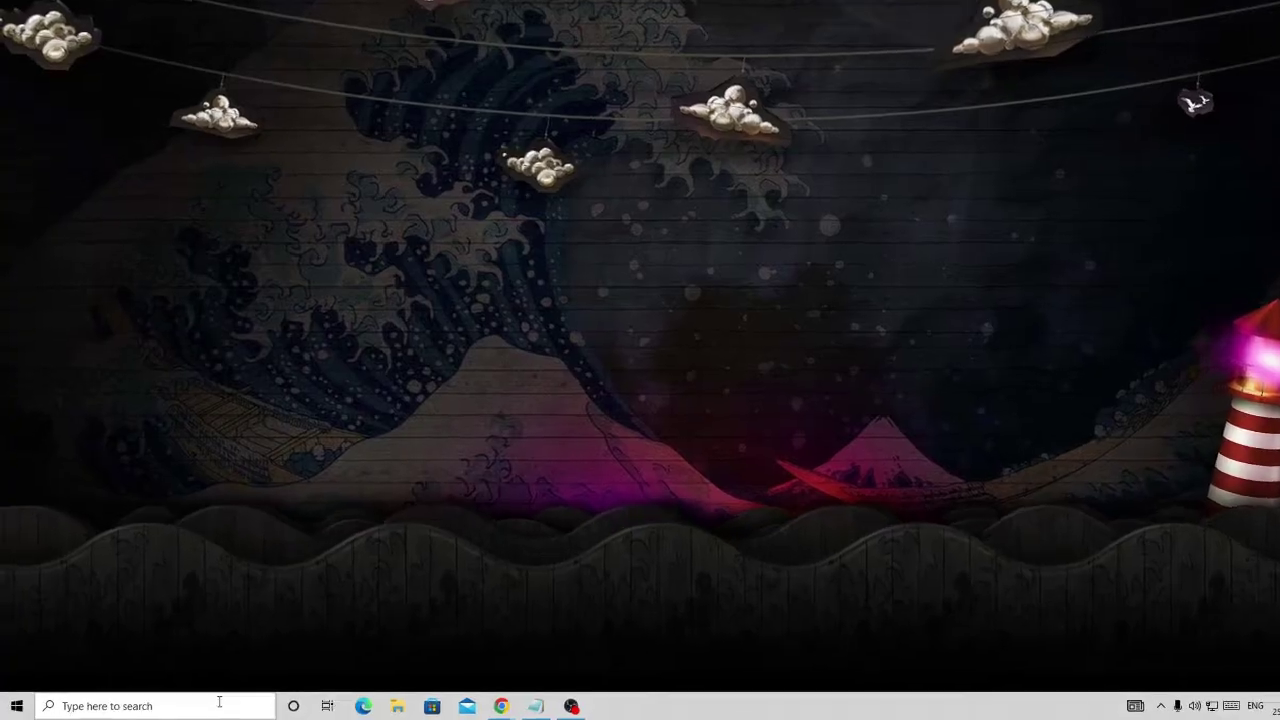
click(219, 703)
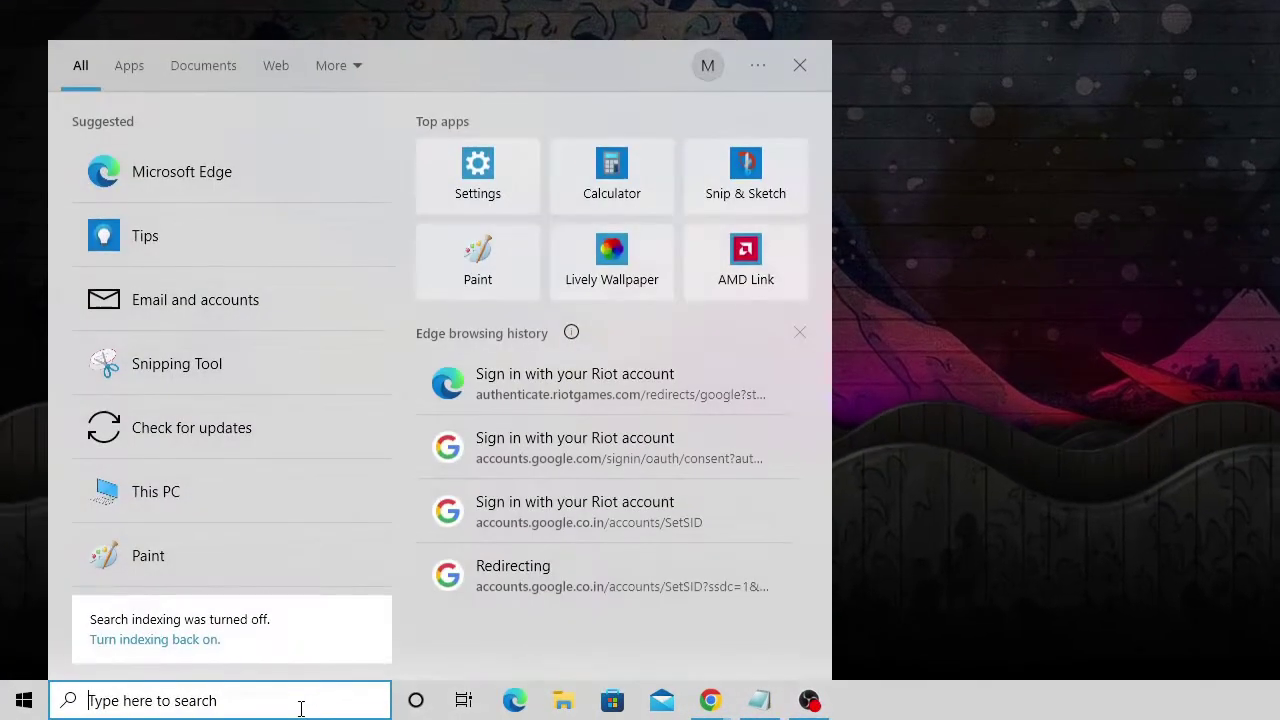
text(cmd)
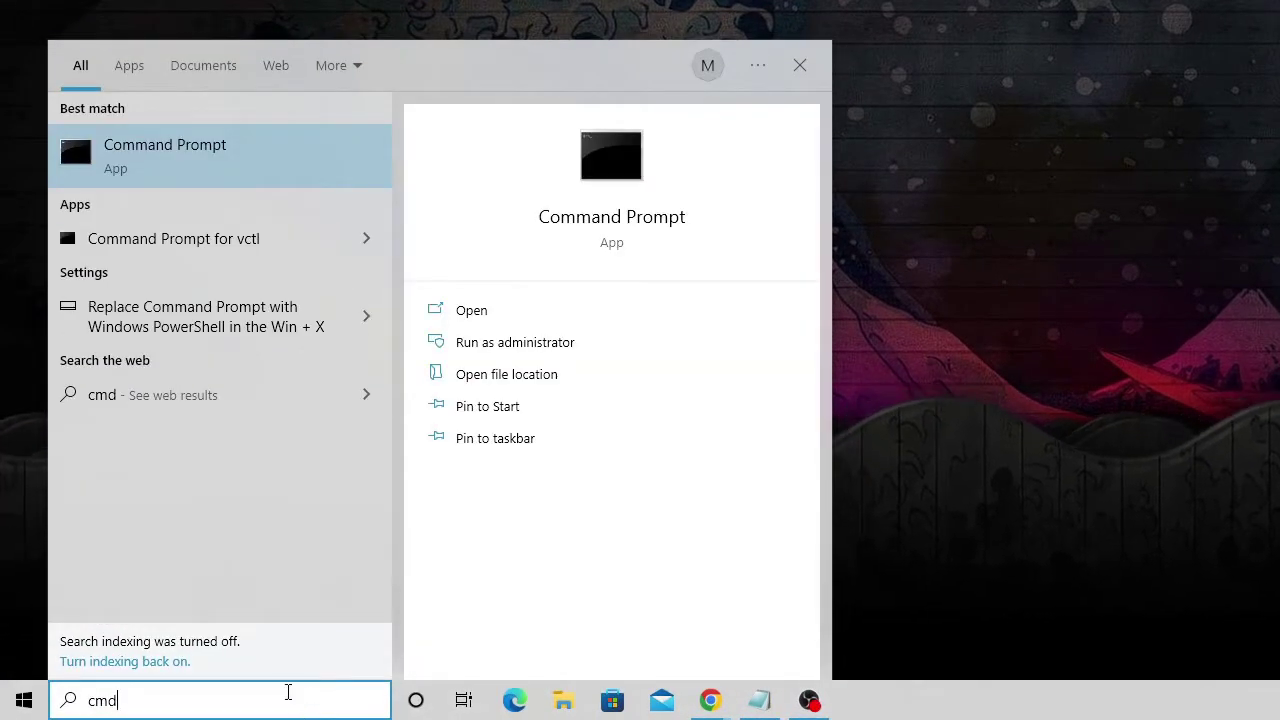
click(552, 354)
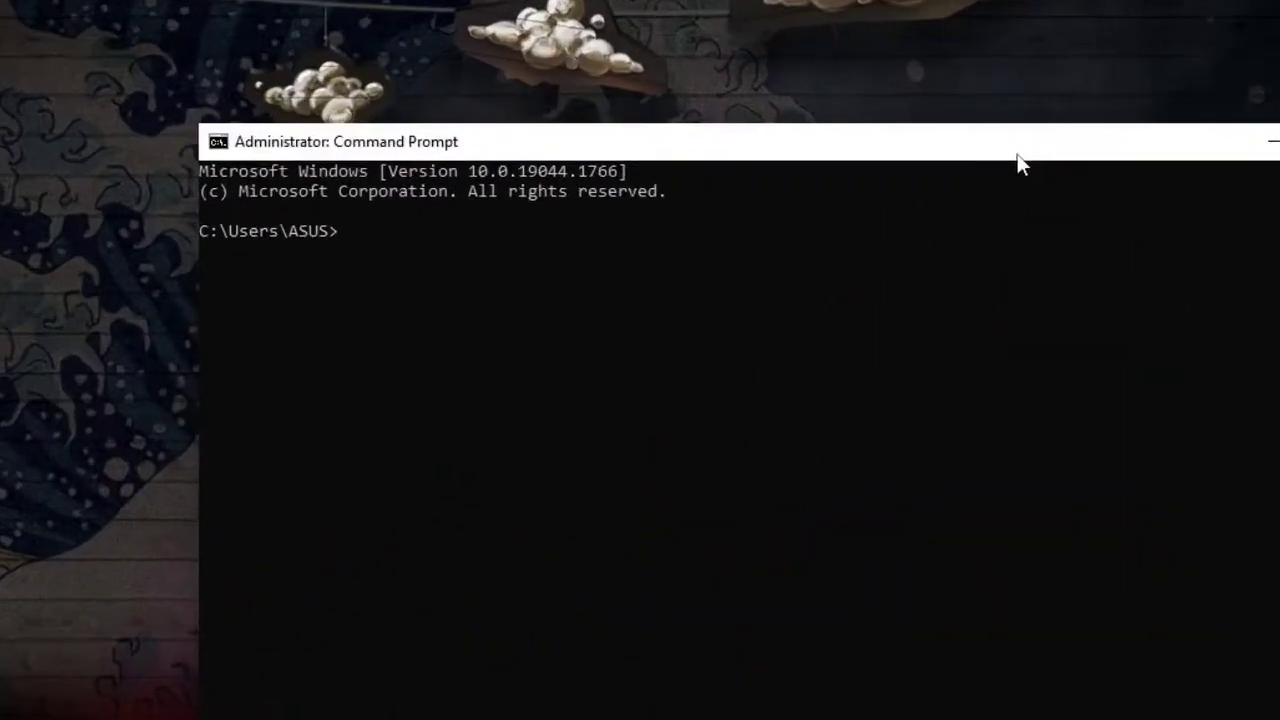
Start a system file scan with sfc /scannow and minimize the Command Prompt window while it runs.
text(sfc )
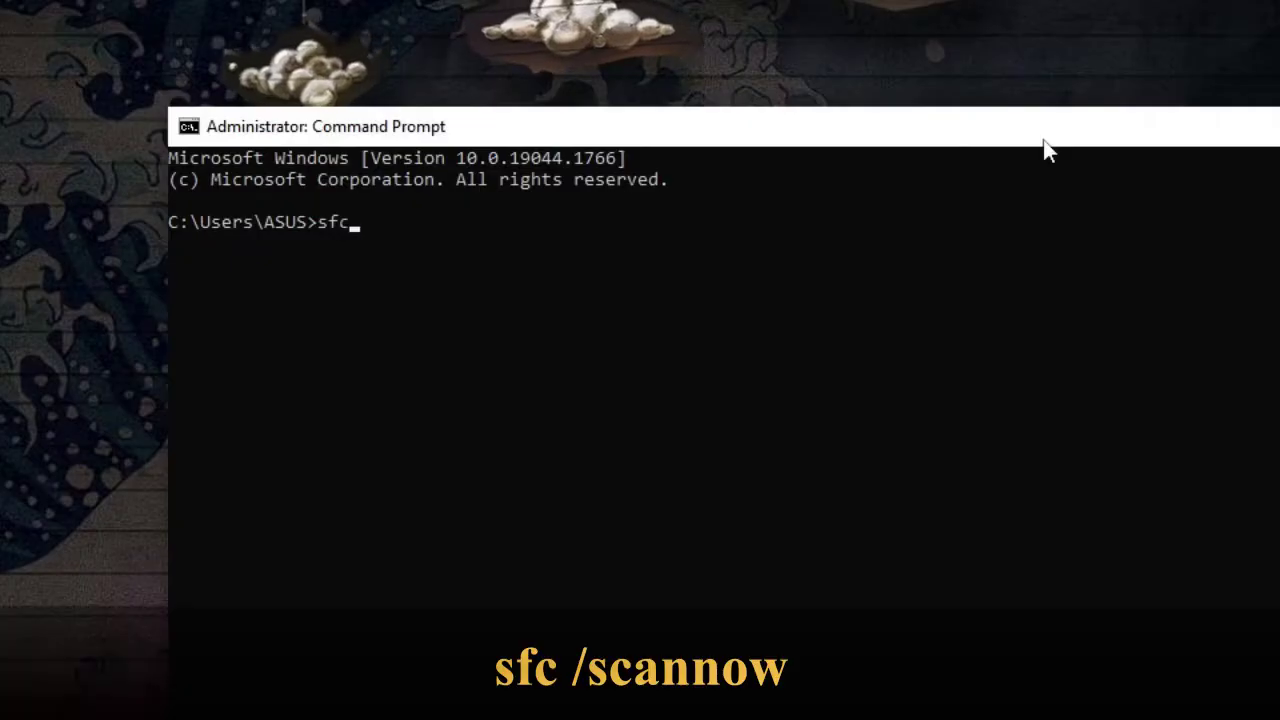
text(/sca)
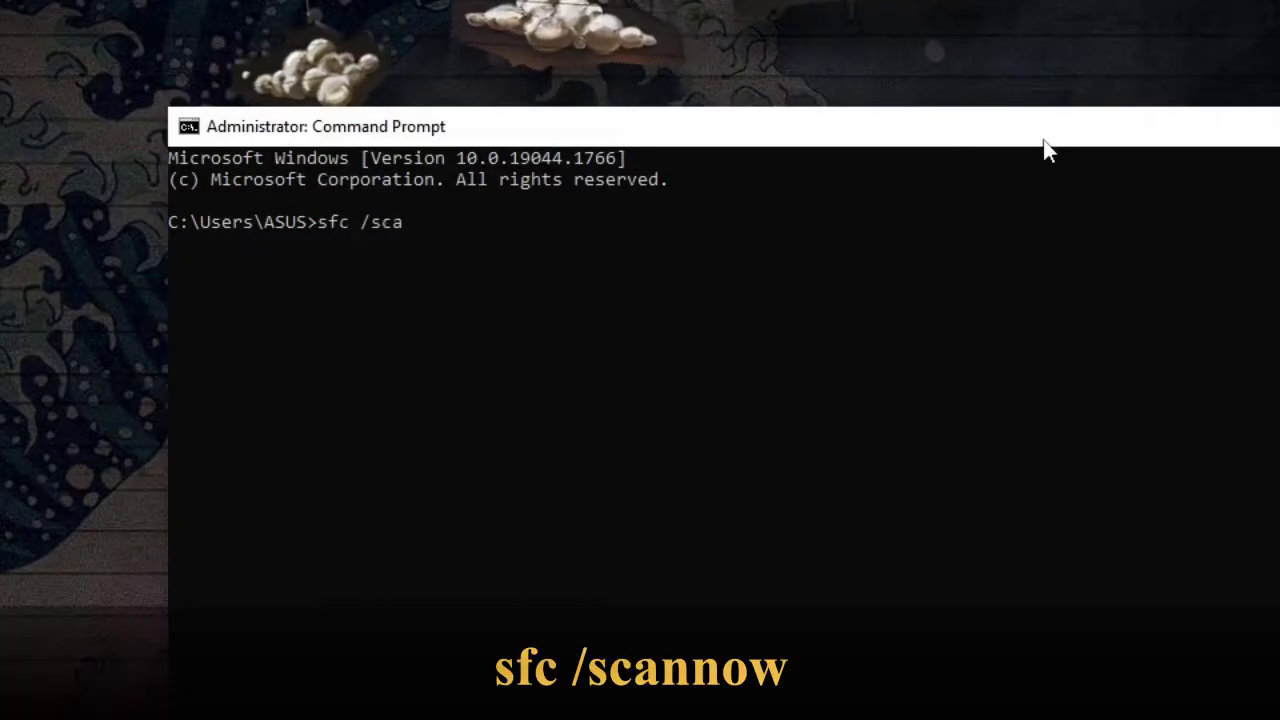
text(nnow)
key(Return)
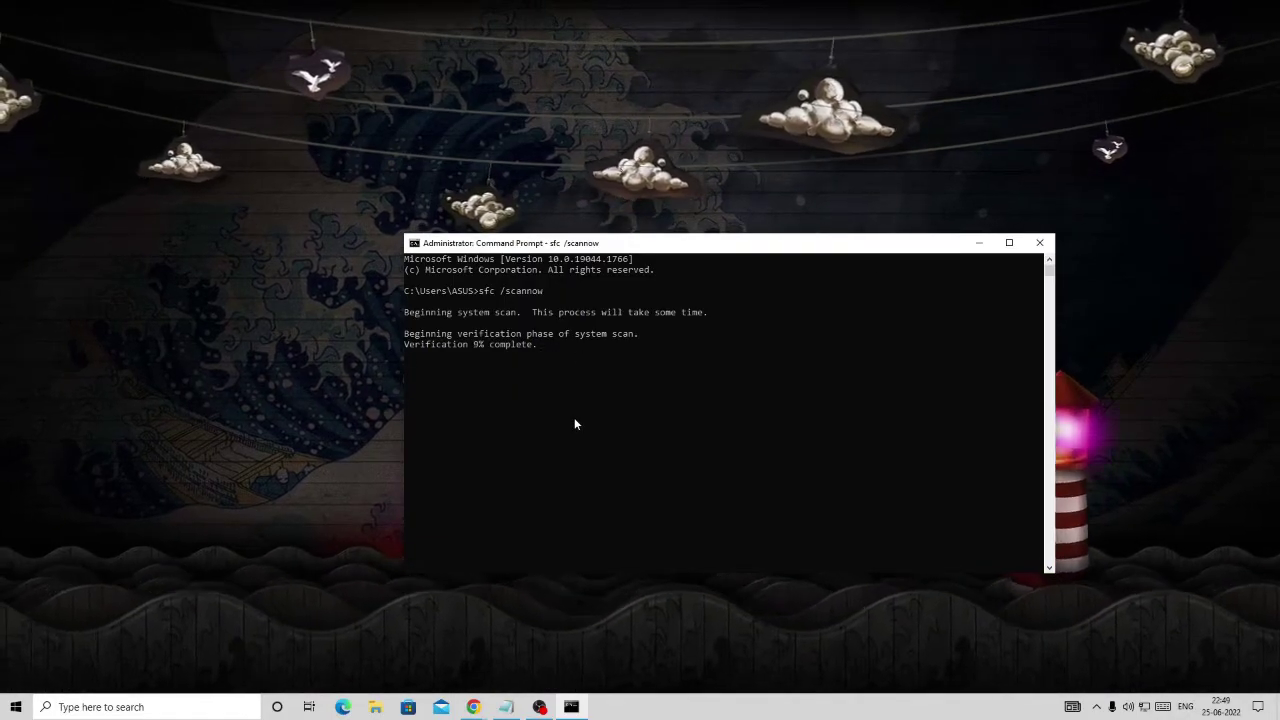
click(979, 243)
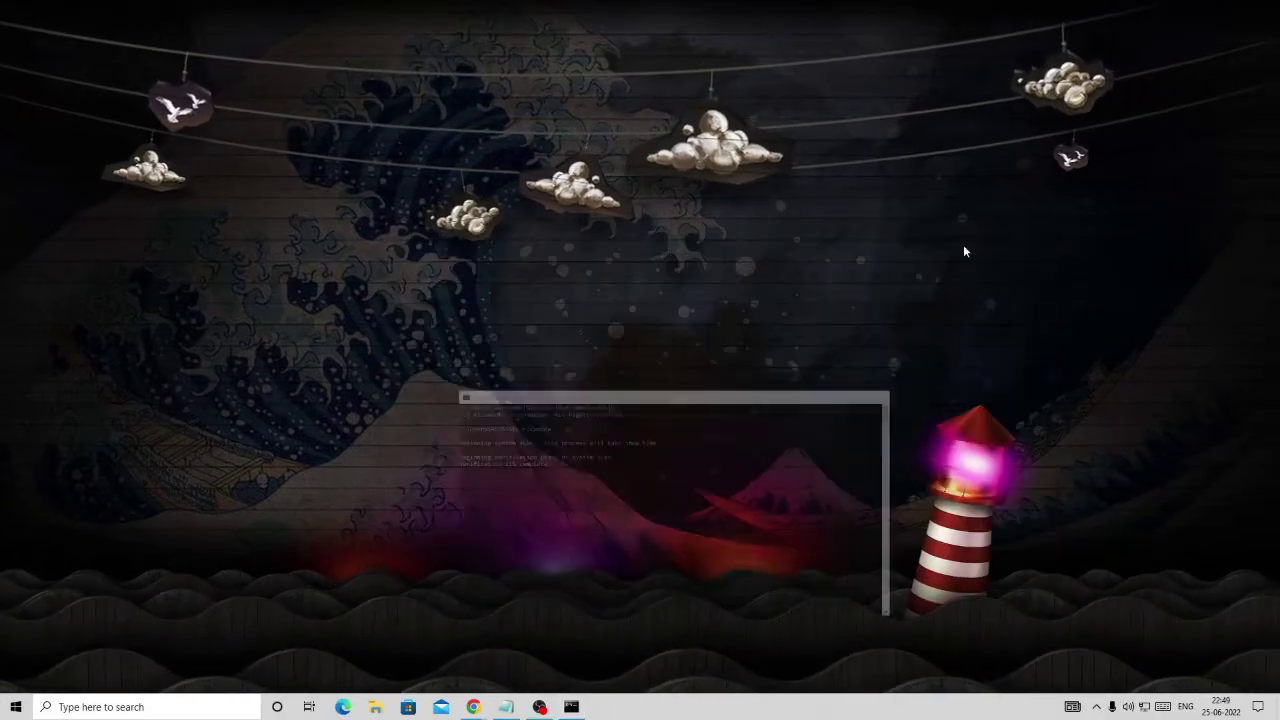
Switch to the Chrome page for Visual C++ Redistributable Packages for Visual Studio 2013 and open its list of download files.
mouse_move(473, 707)
click(558, 660)
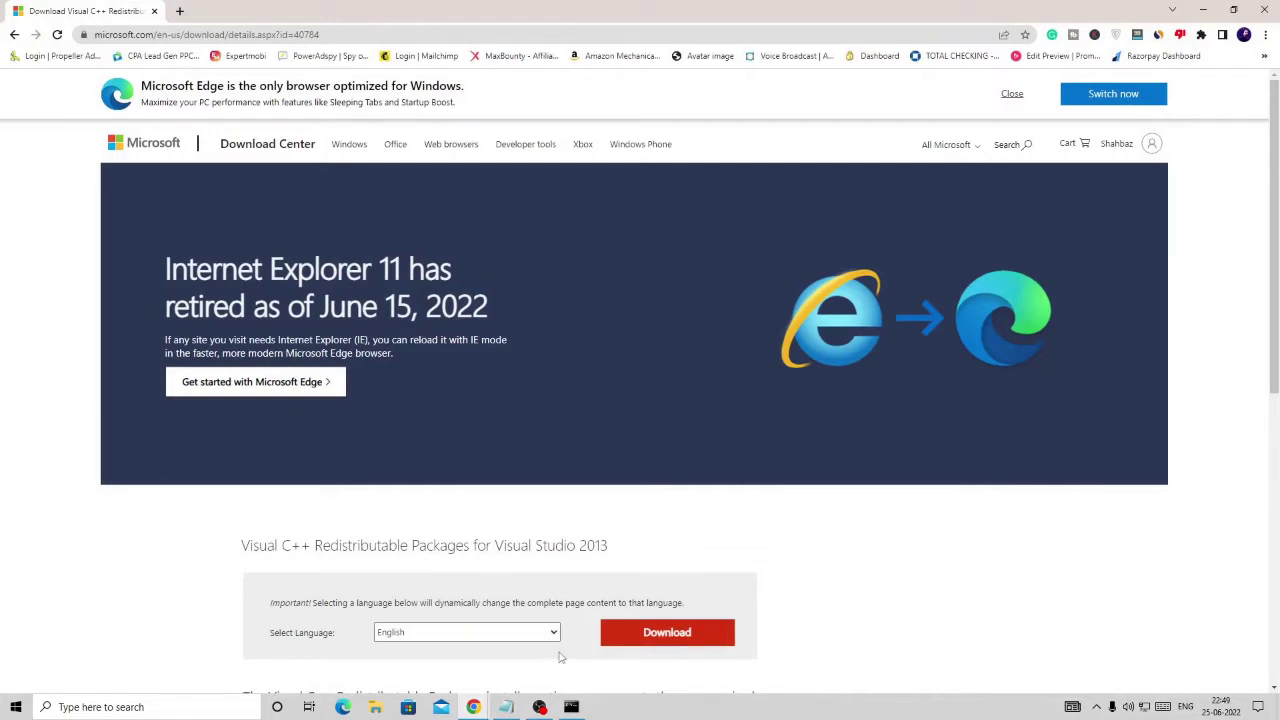
click(370, 35)
drag(370, 35, 92, 36)
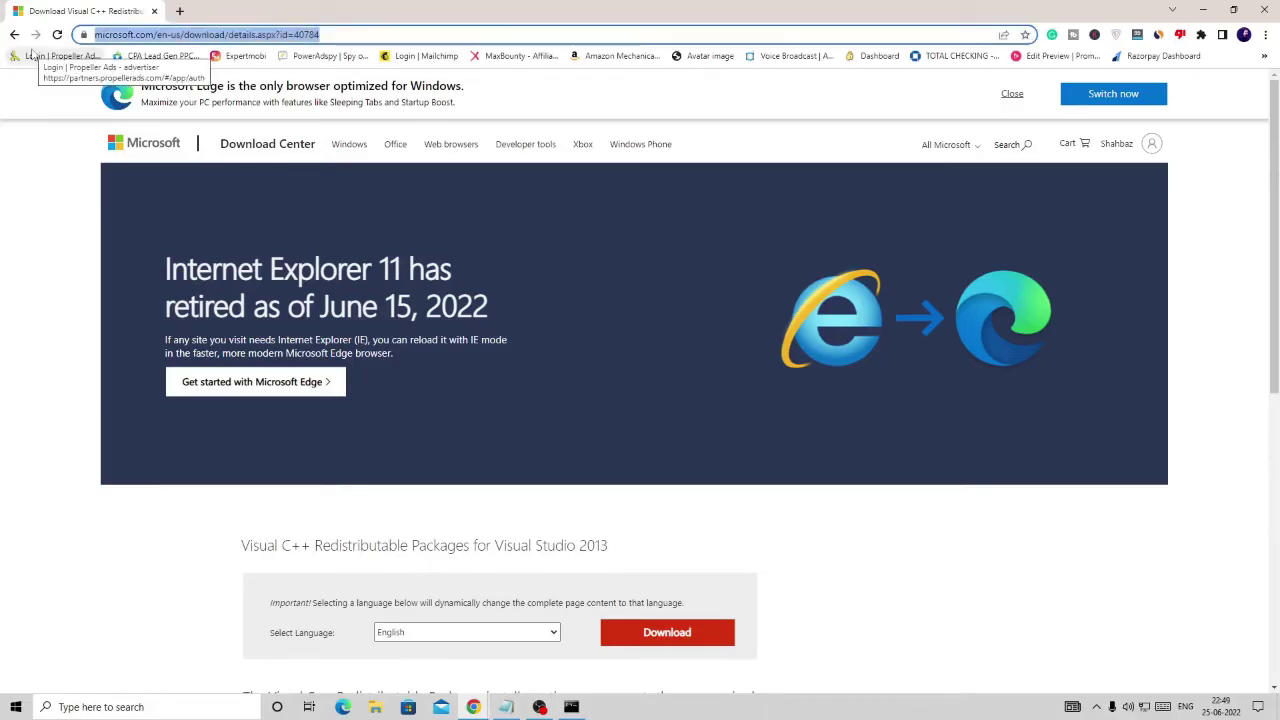
scroll(257, 286, down, 2)
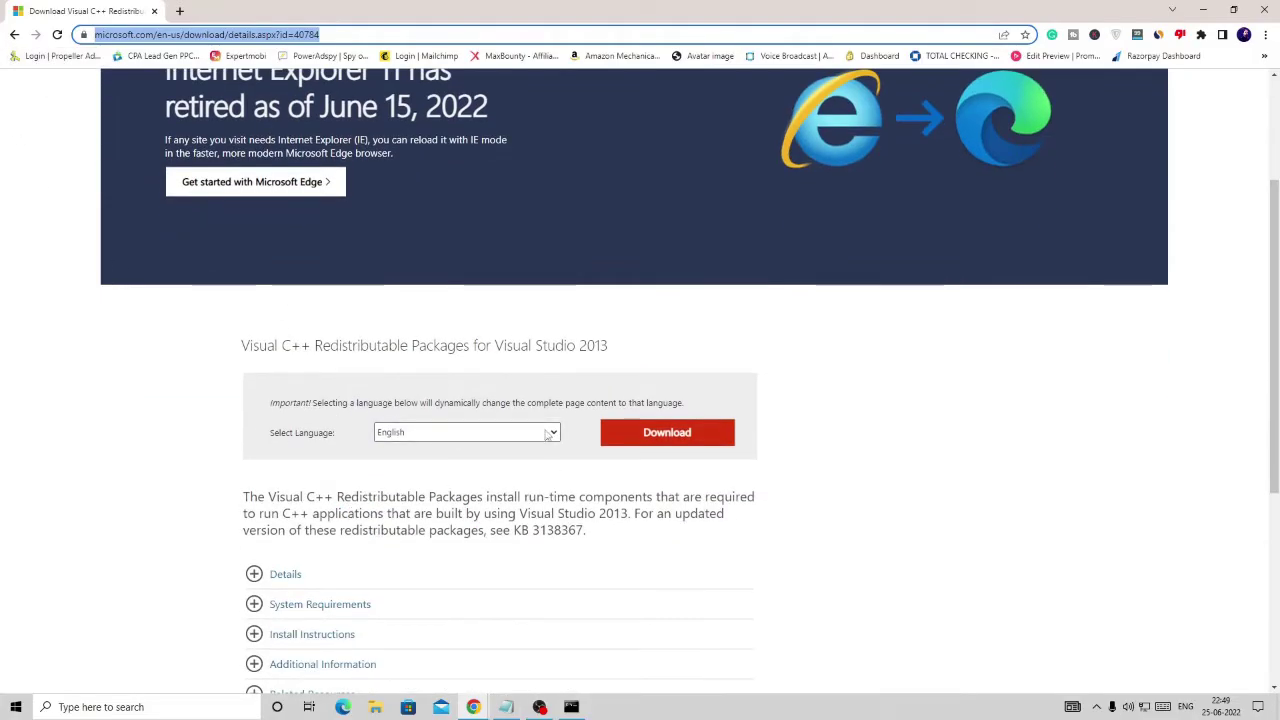
click(682, 441)
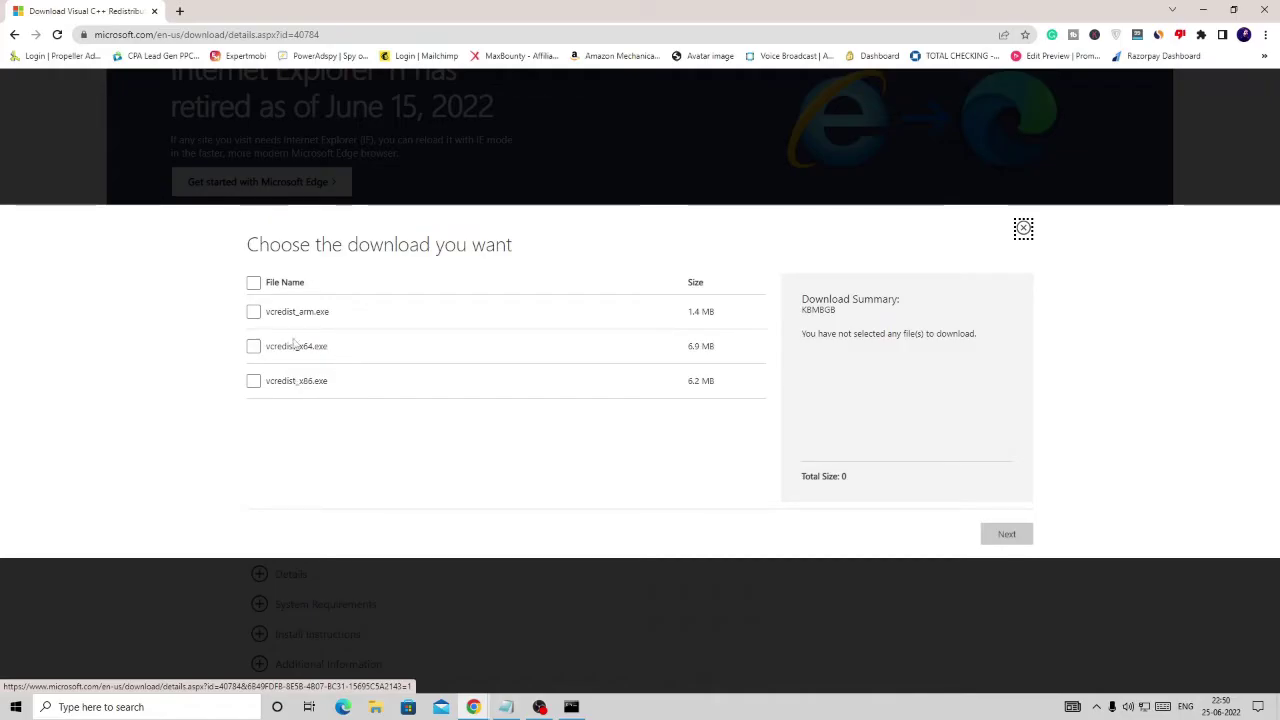
Find and open System Information with msinfo to check the computer's system type.
click(172, 700)
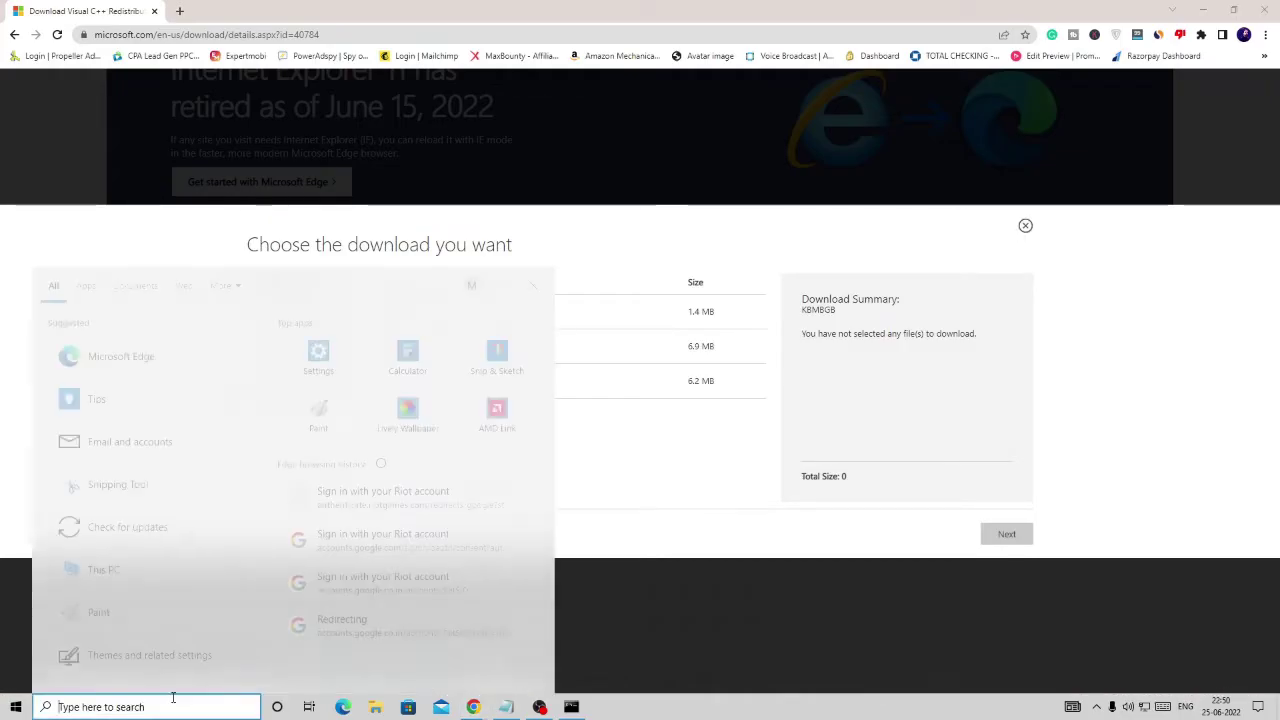
text(msinfo)
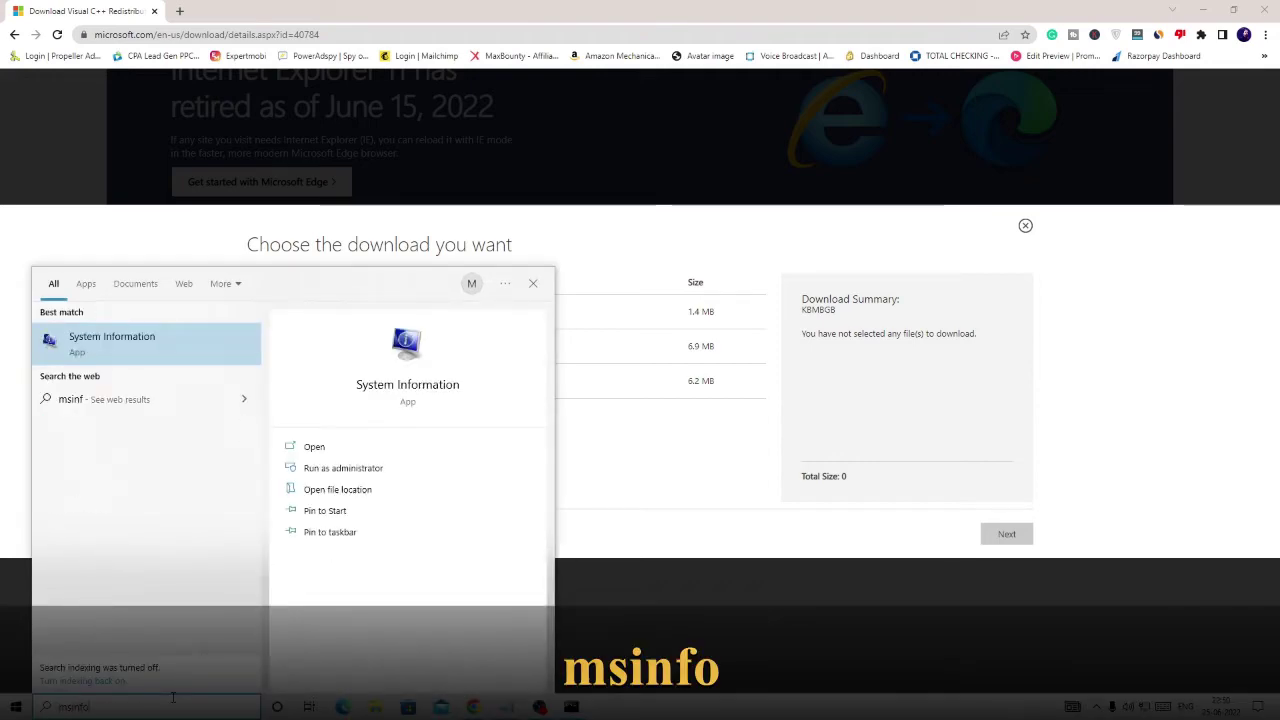
click(120, 342)
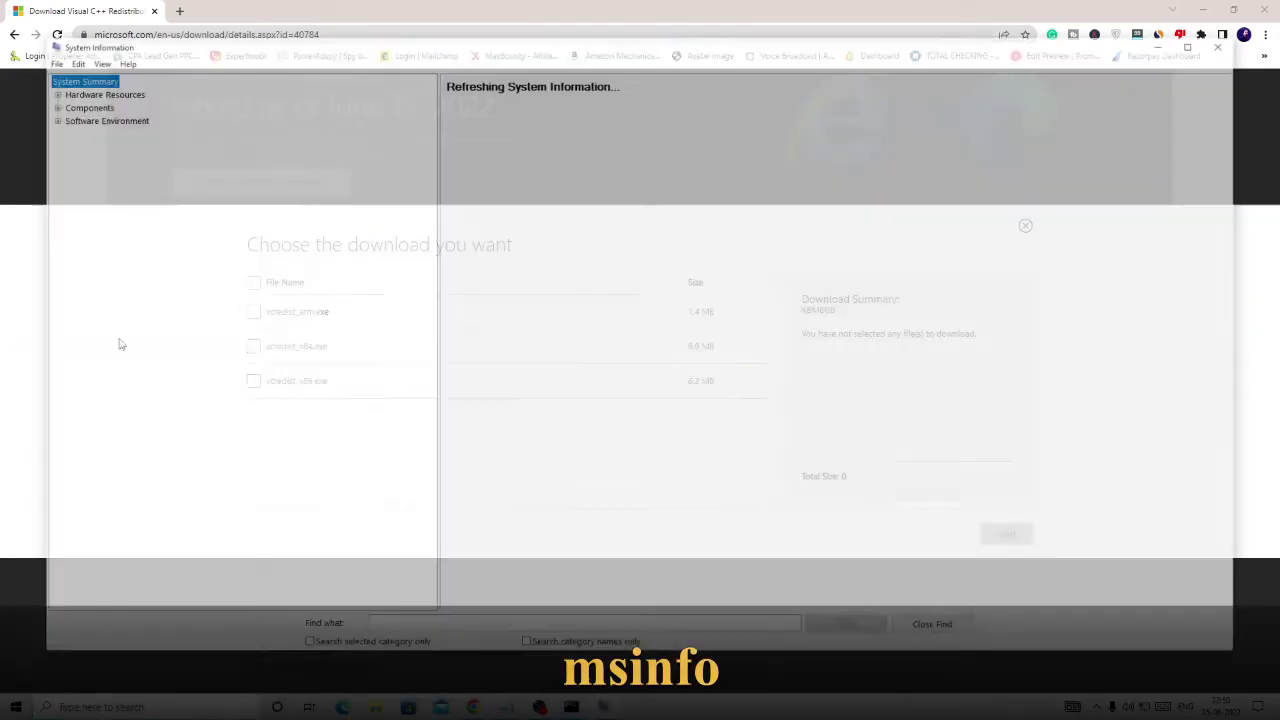
click(577, 193)
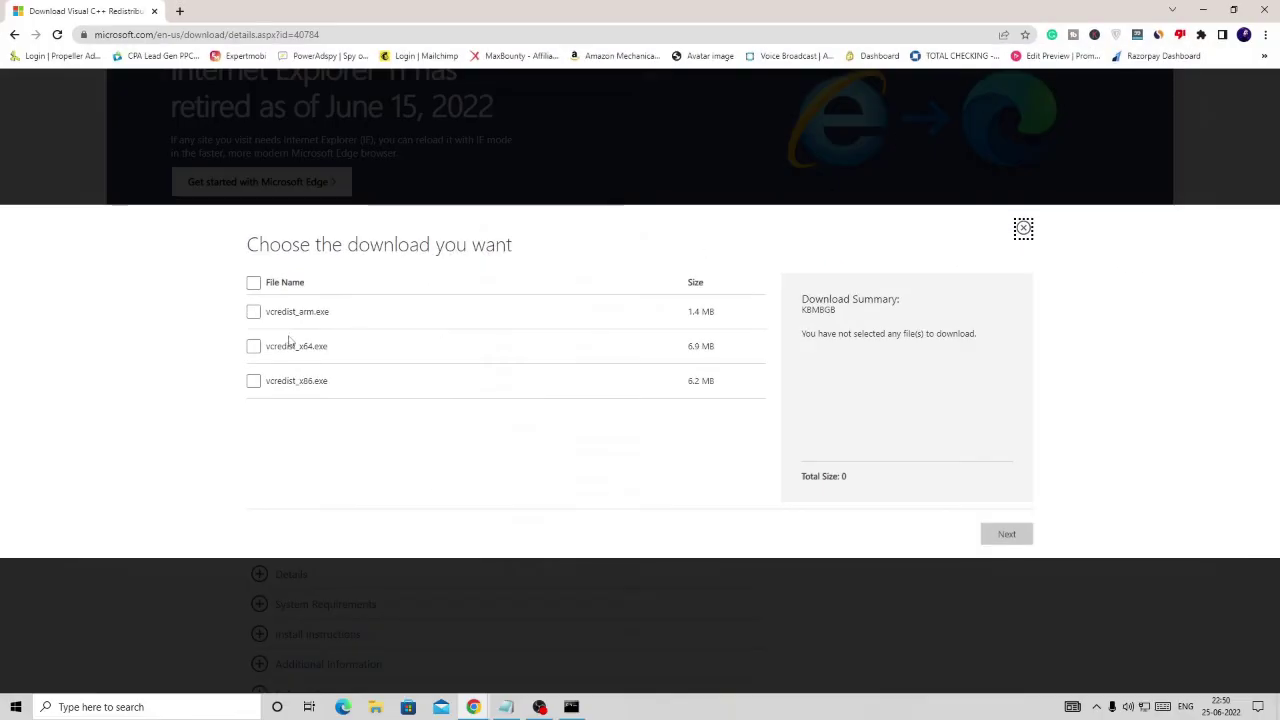
Download vcredist_x64.exe and run it to repair the Visual C++ 2013 Redistributable (x64), minimizing the setup window.
click(254, 346)
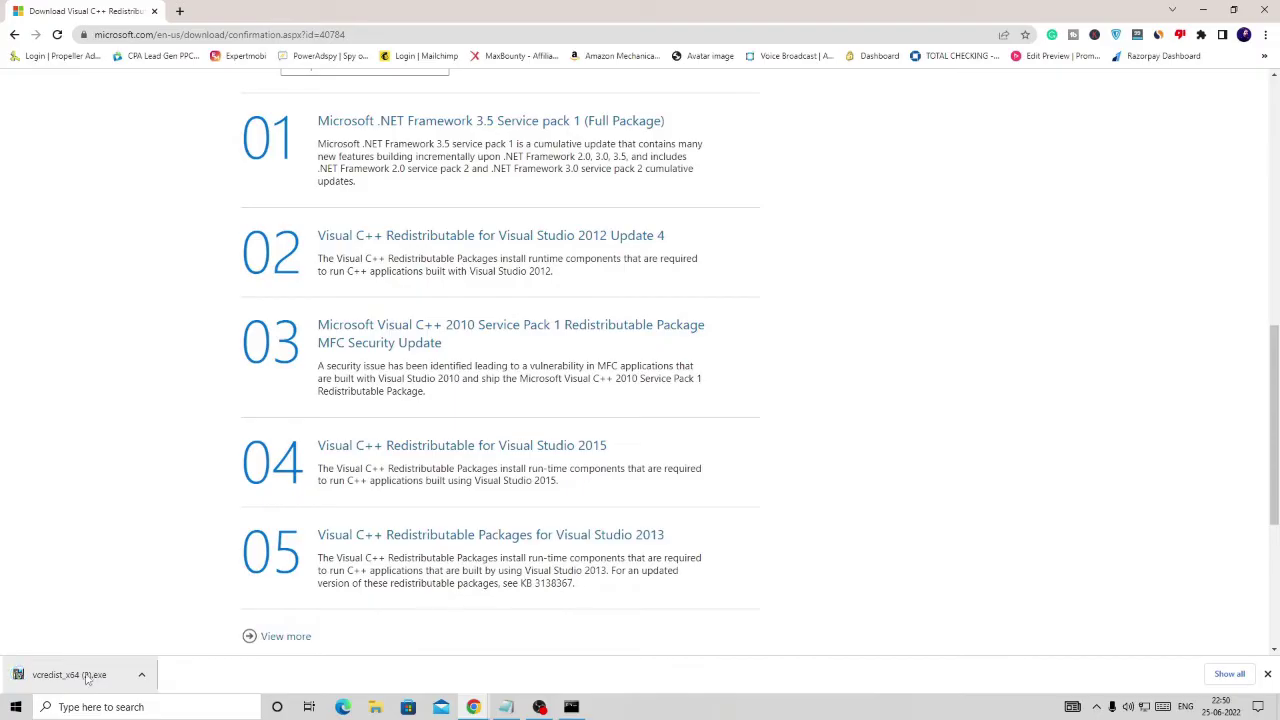
click(100, 675)
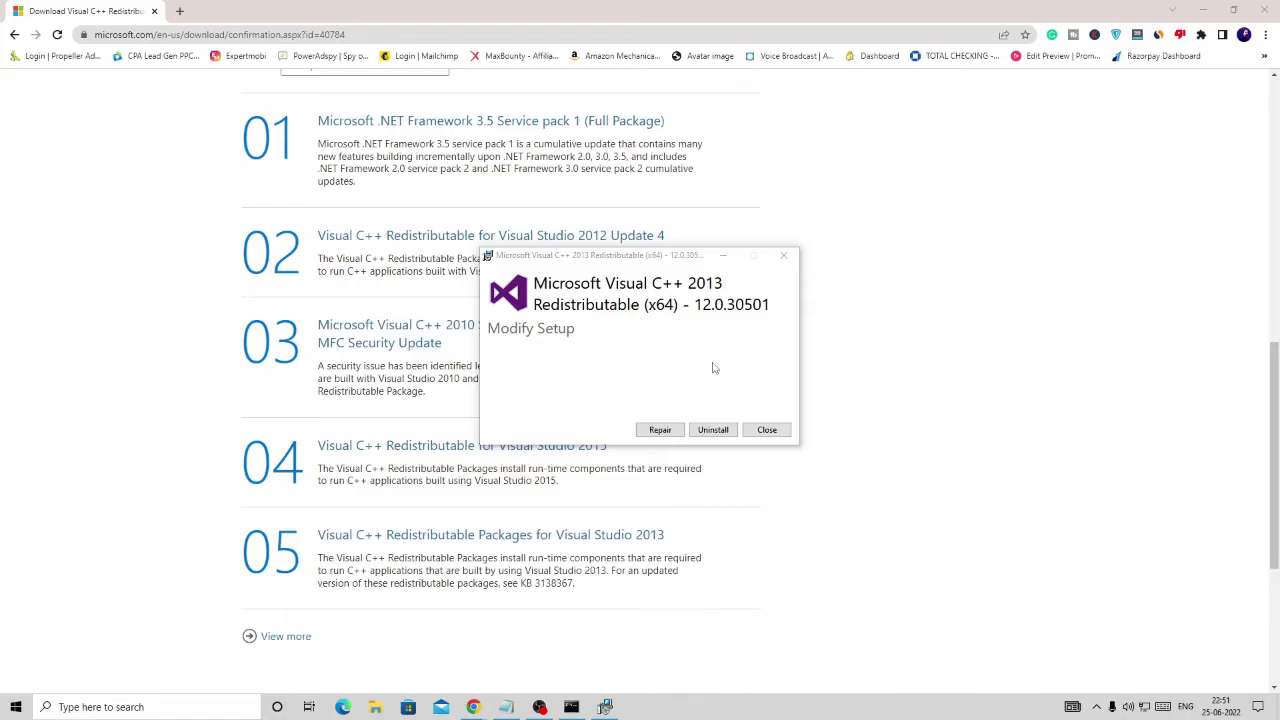
click(660, 430)
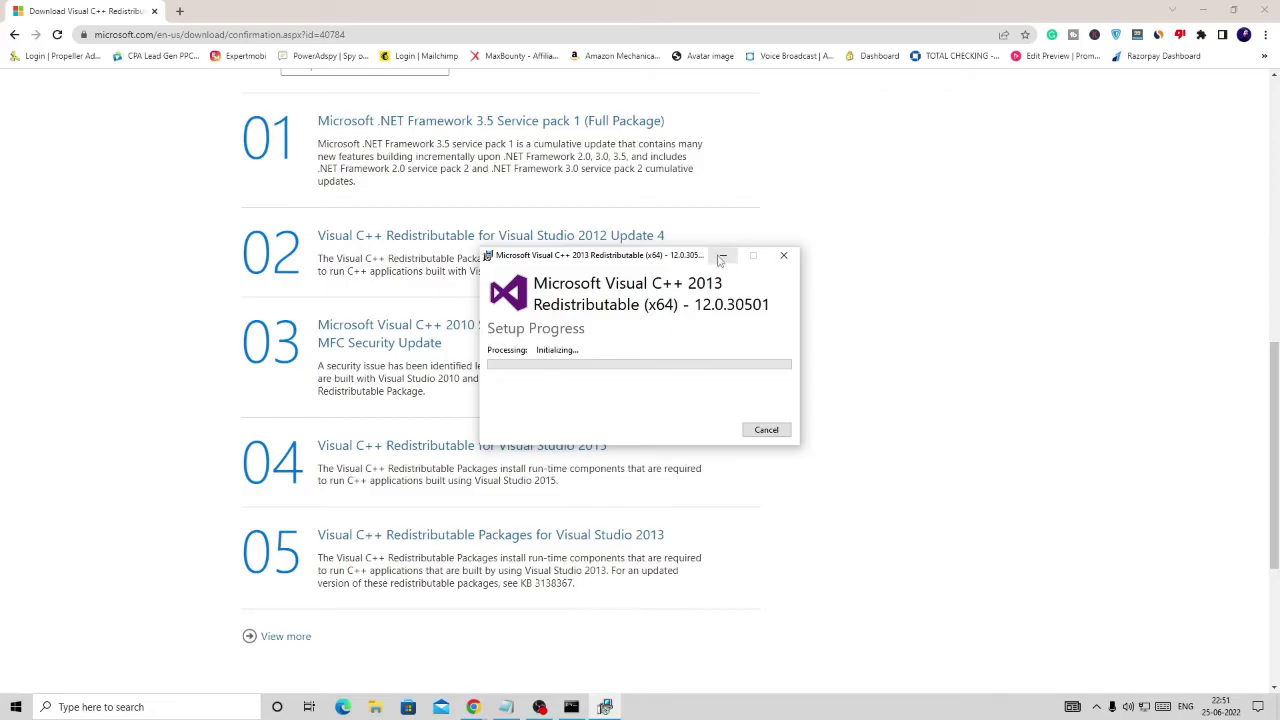
click(721, 257)
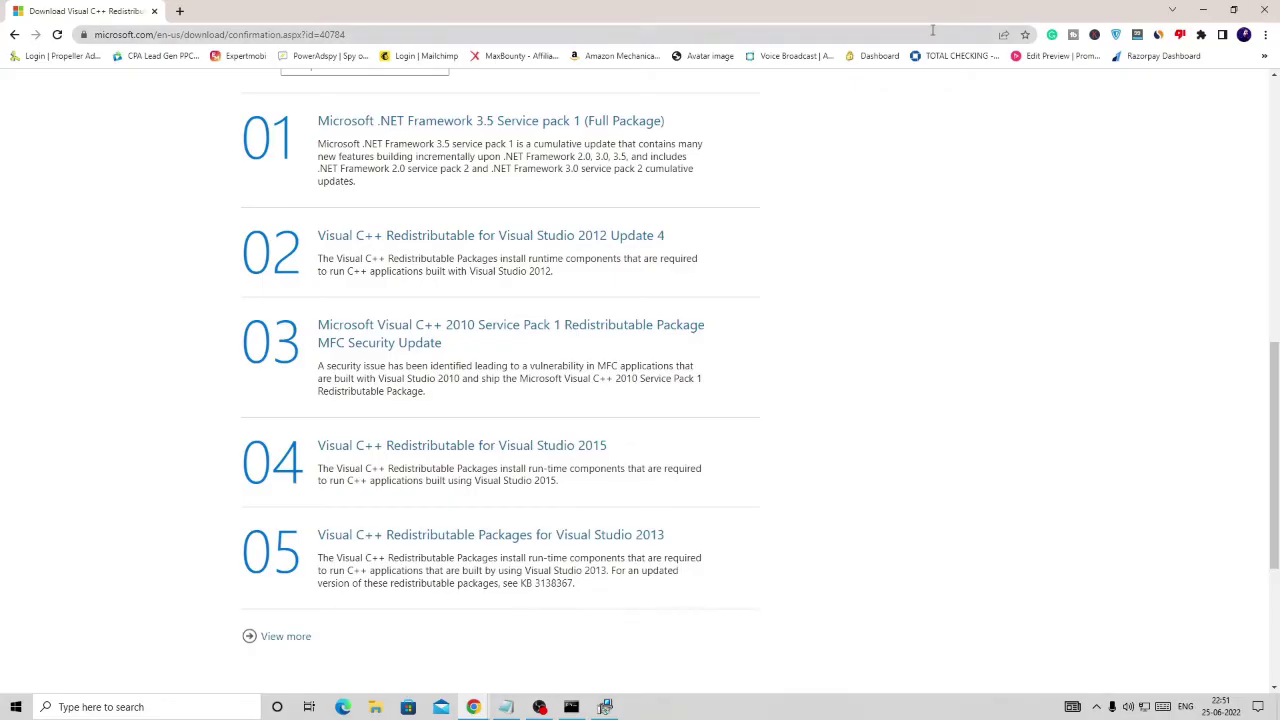
Open a second Command Prompt as administrator and move its window nearer the middle of the screen.
click(190, 708)
text(cmd)
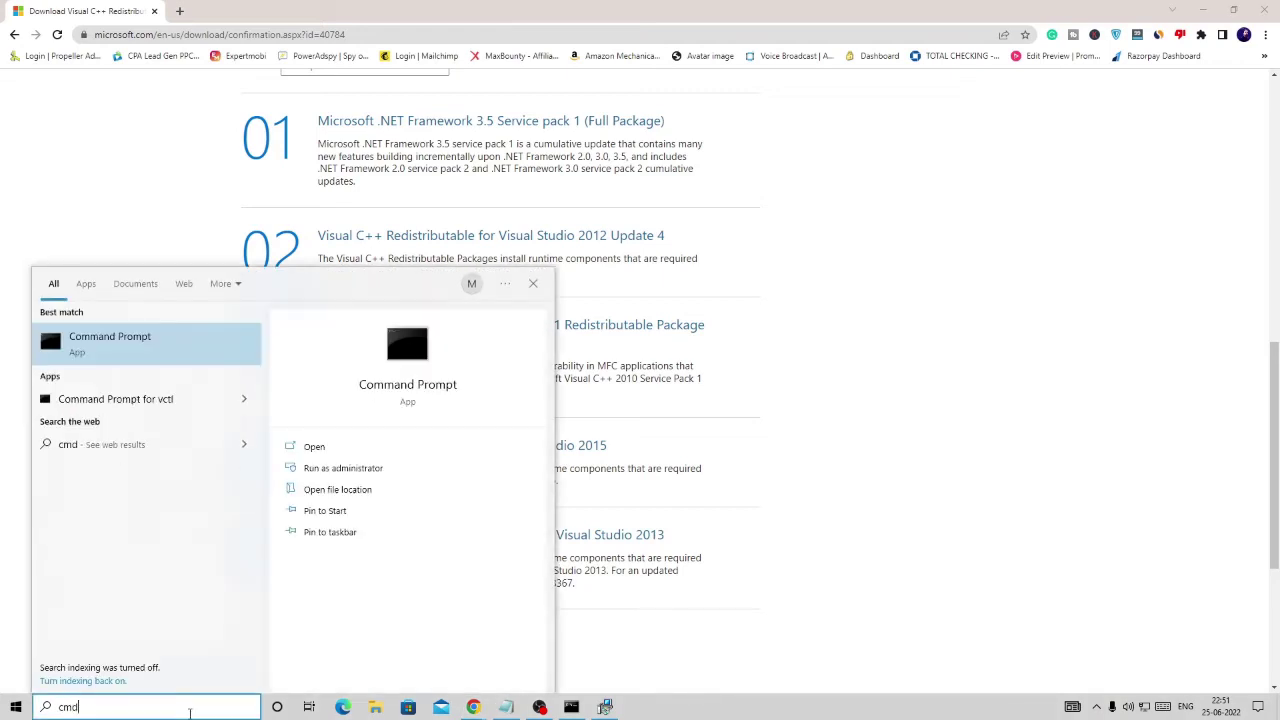
click(367, 477)
click(557, 214)
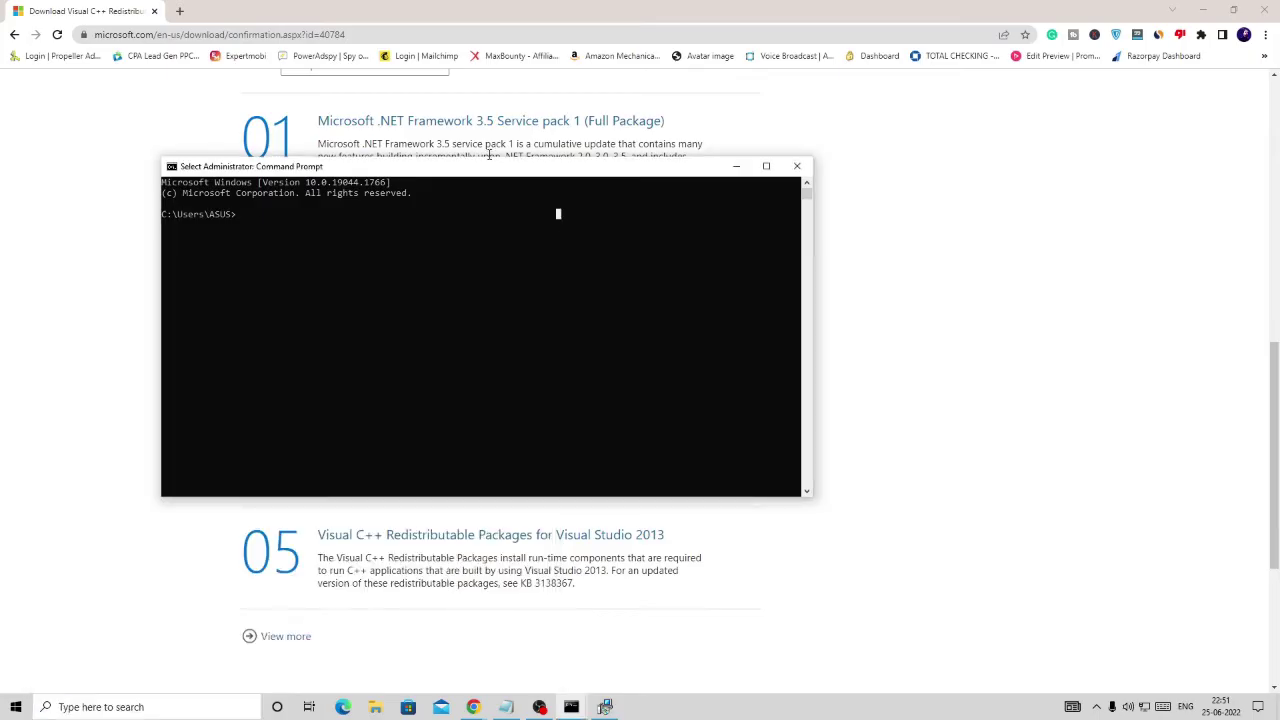
drag(491, 173, 652, 200)
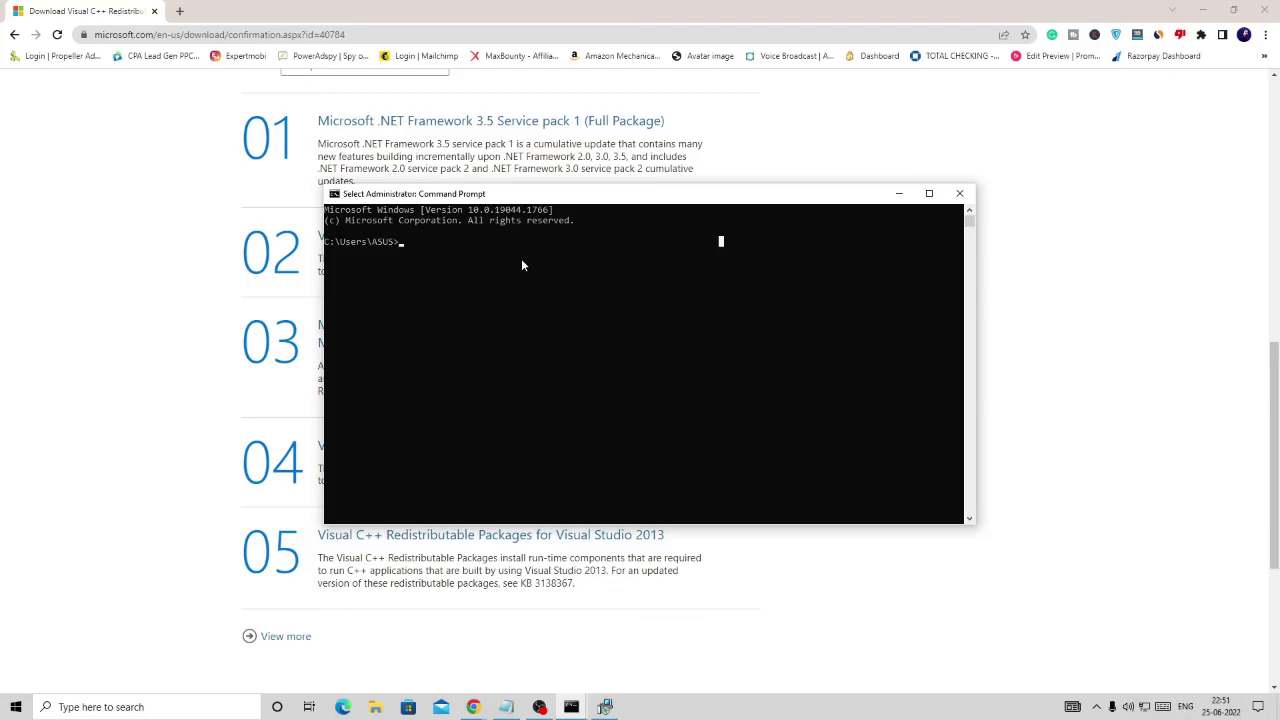
Run regsvr32 DLL, dismiss the RegSvr32 message and close this Command Prompt window.
text(regsvr32 DLL)
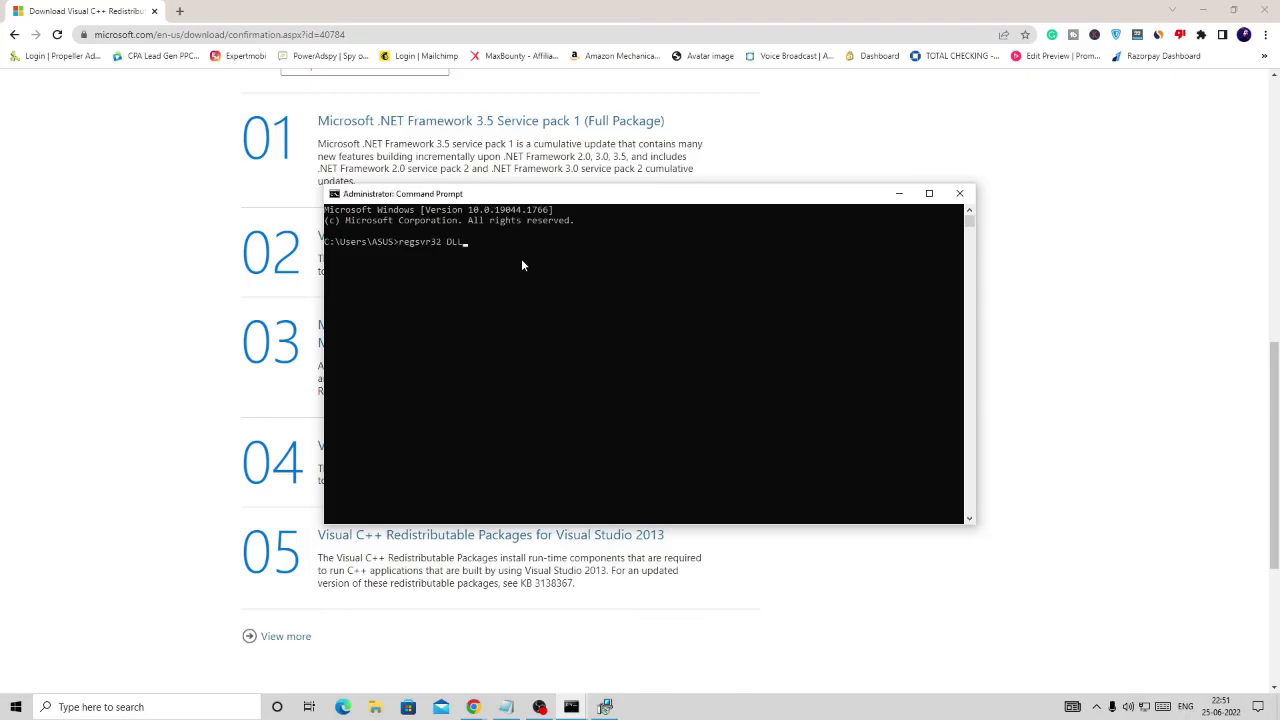
key(Return)
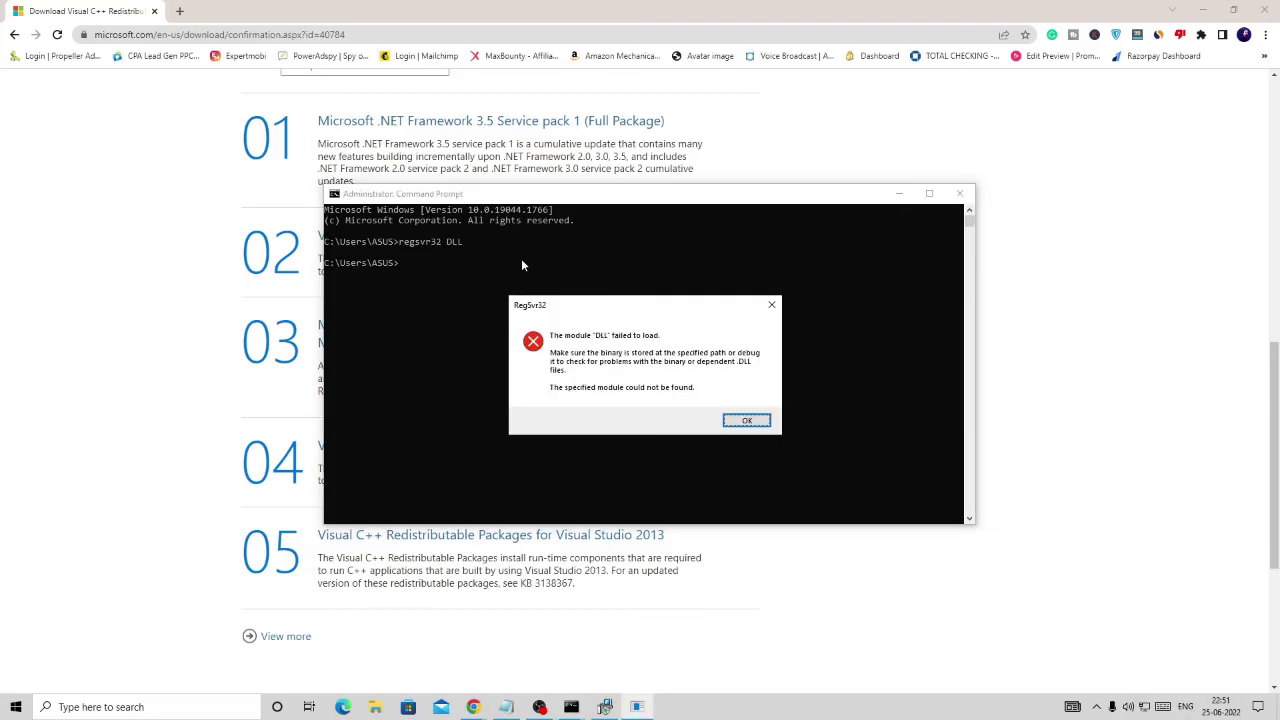
click(748, 421)
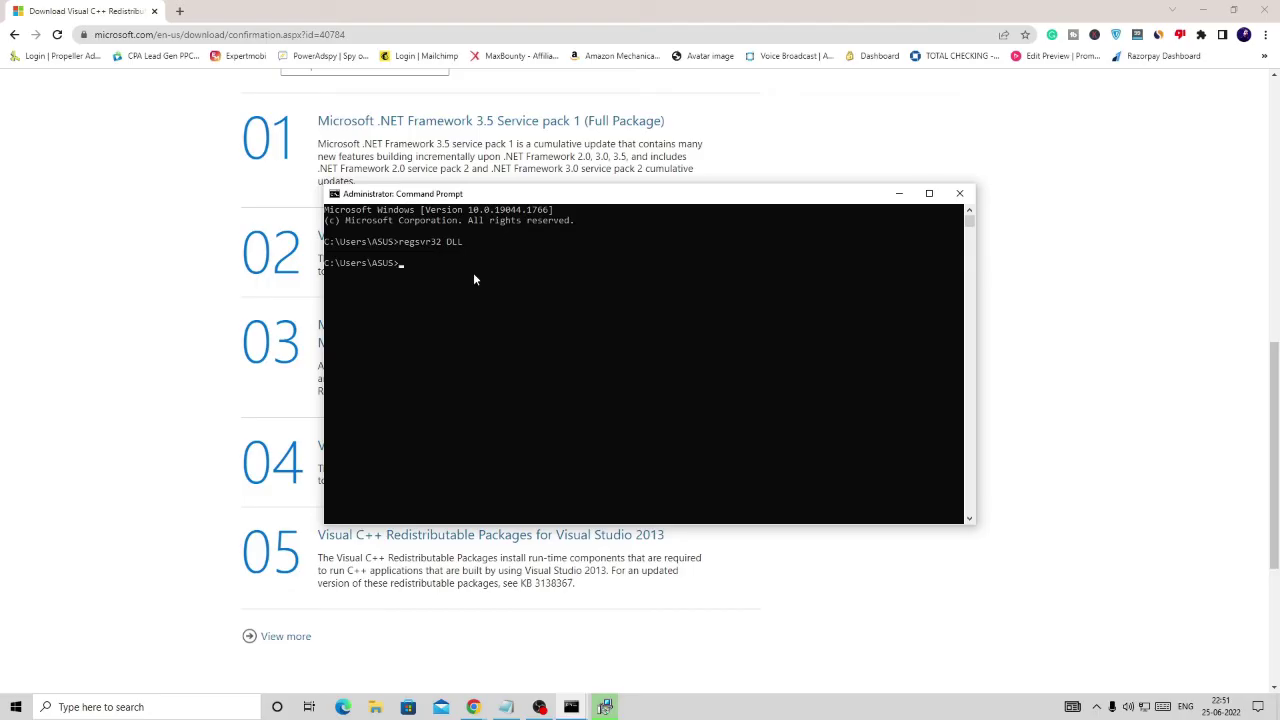
click(959, 193)
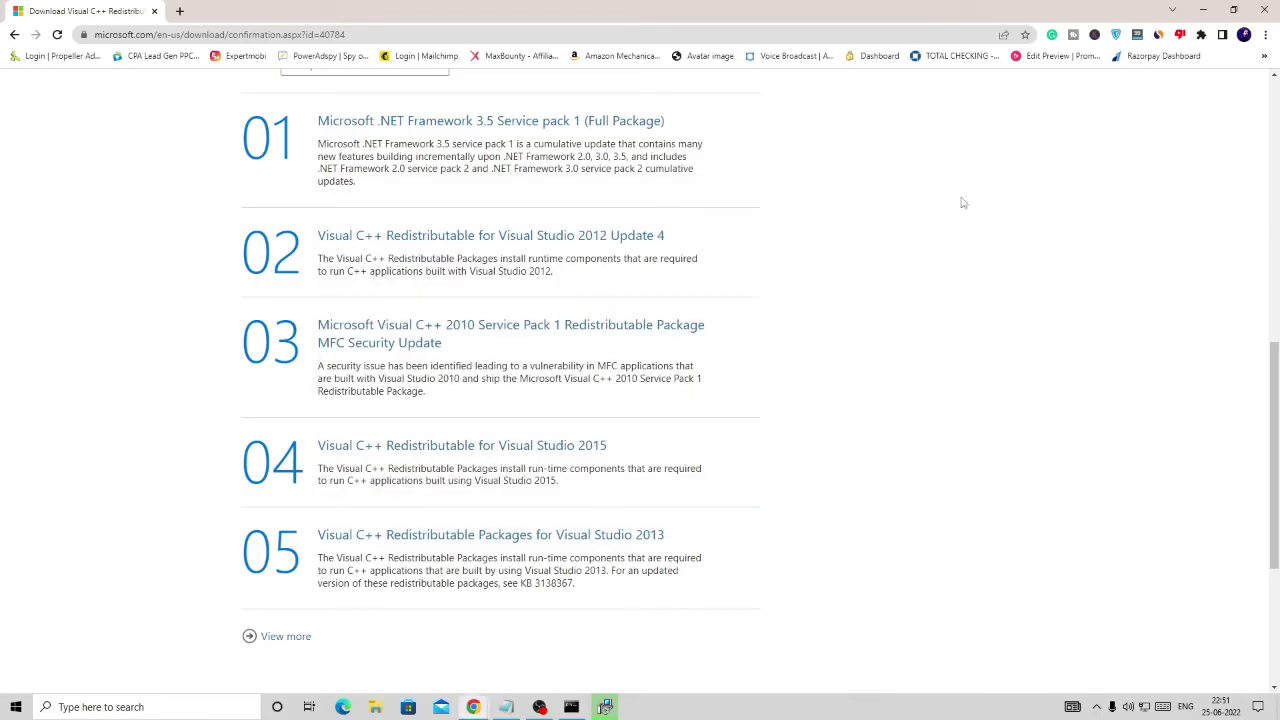
Restore the Command Prompt window with the sfc scan and check the scan result.
click(571, 707)
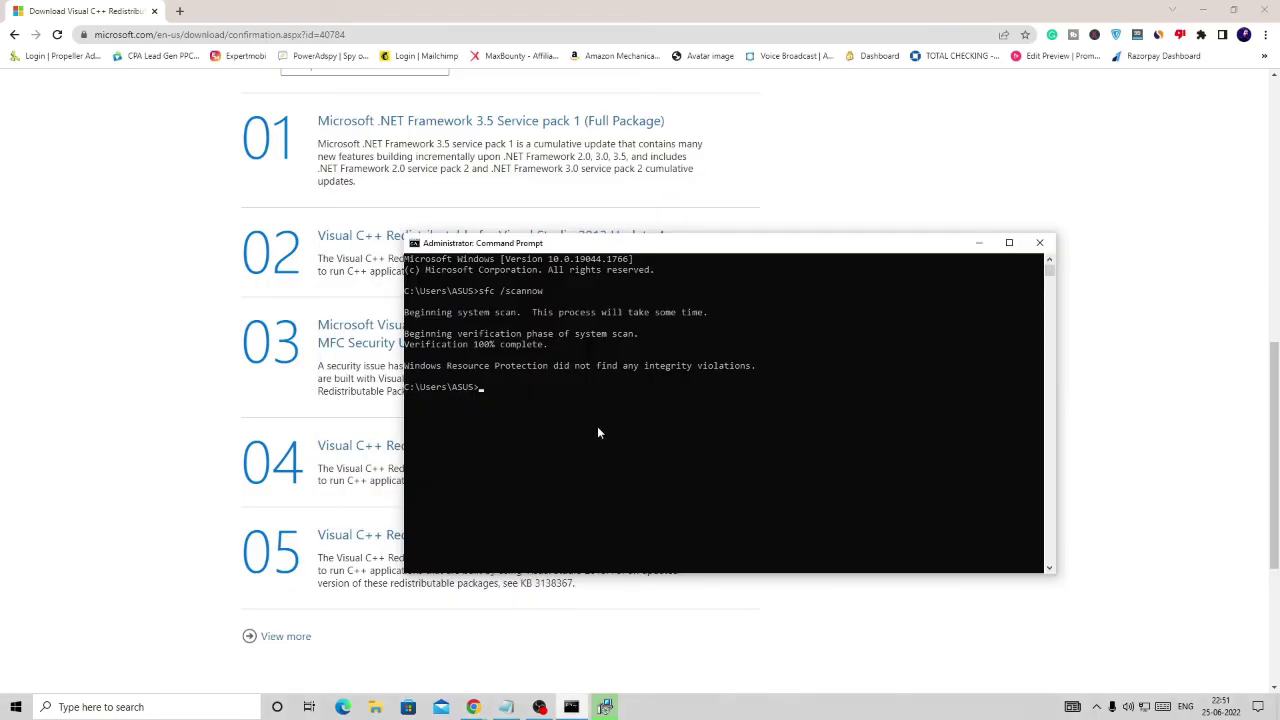
click(596, 426)
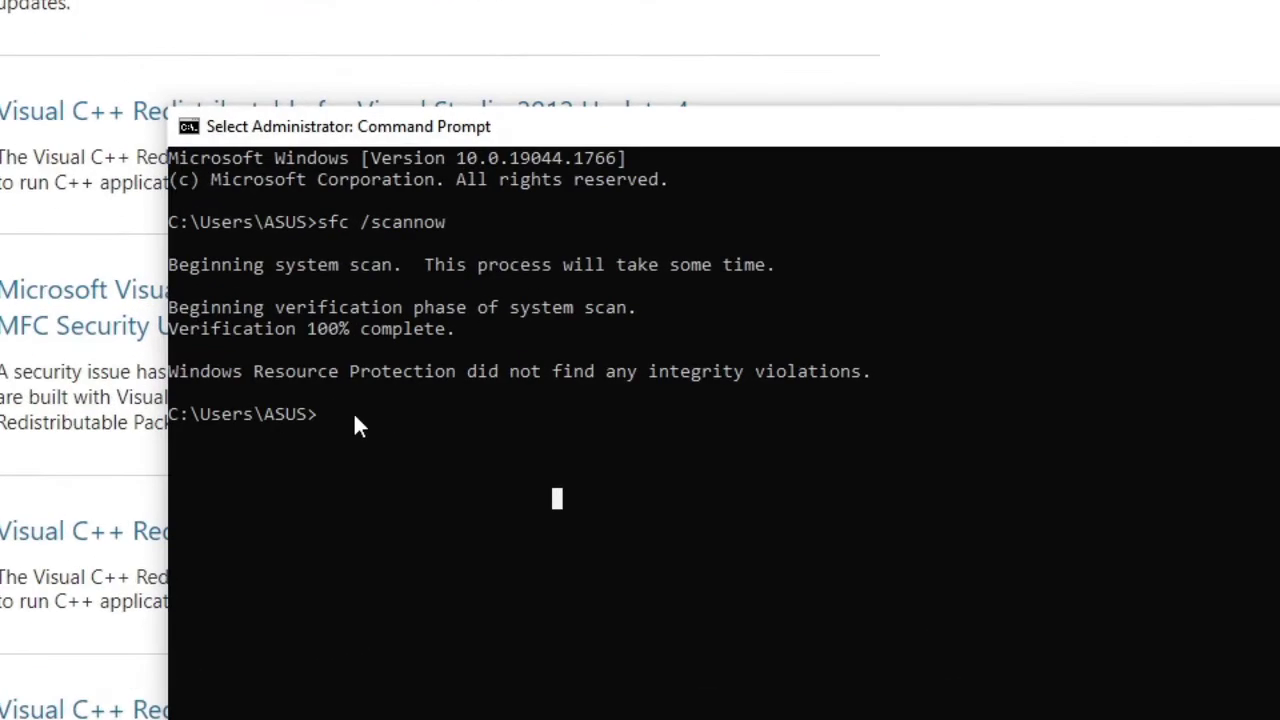